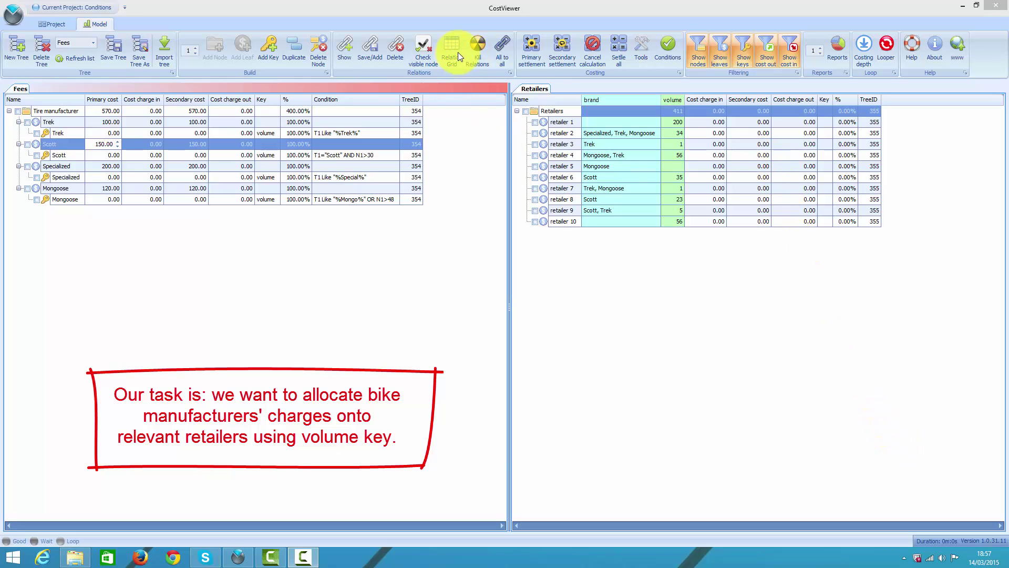
- Remove all existing relations and select the Trek fee node
{"action": "left_click", "coordinate": [475, 45]}
{"action": "left_click", "coordinate": [540, 319]}
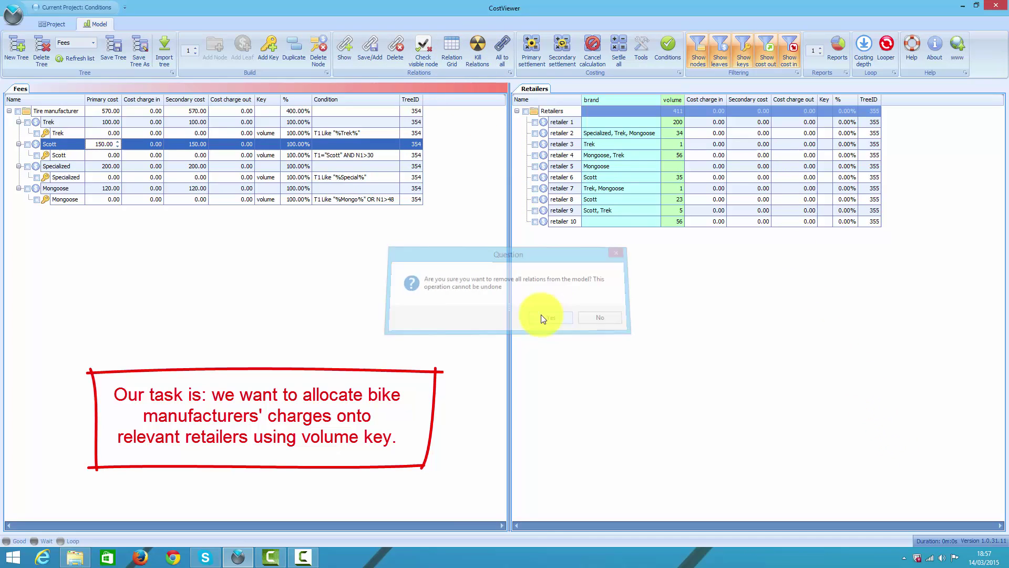
{"action": "left_click", "coordinate": [29, 122]}
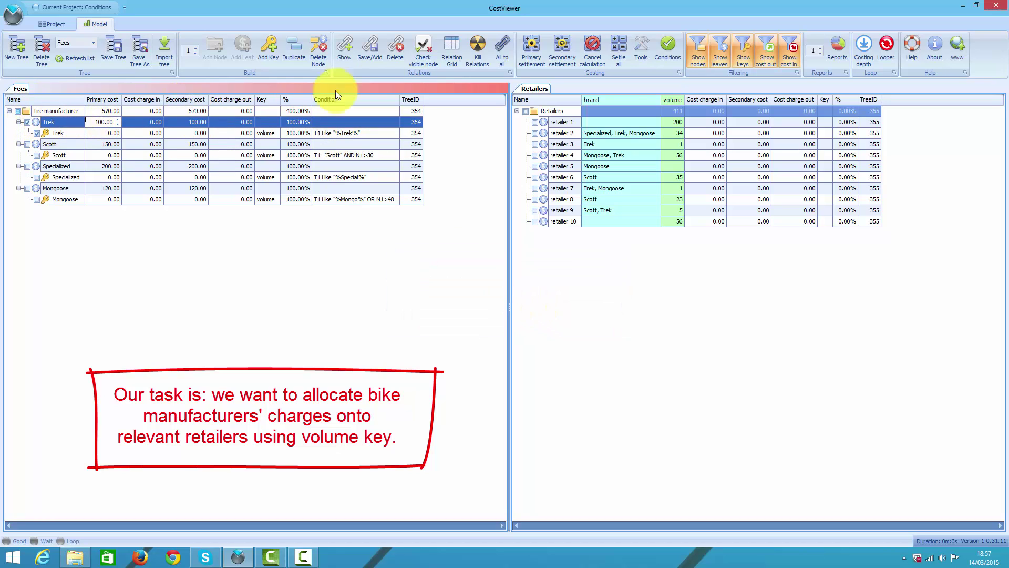
- Filter retailers by brand 'Tre' and save relations from Trek to every visible retailer
{"action": "left_click", "coordinate": [614, 105]}
{"action": "right_click", "coordinate": [613, 103]}
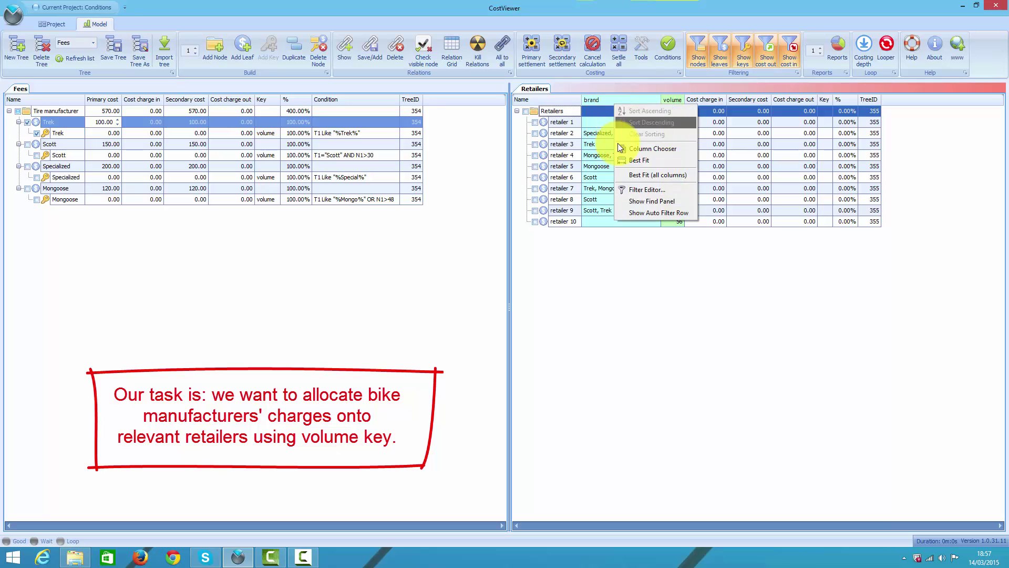
{"action": "left_click", "coordinate": [630, 212]}
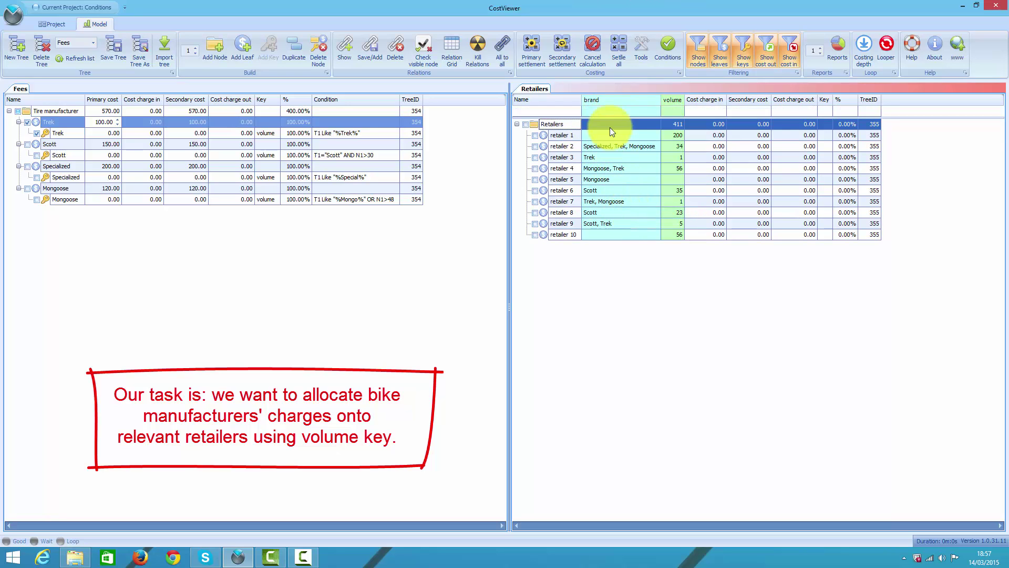
{"action": "left_click", "coordinate": [604, 111]}
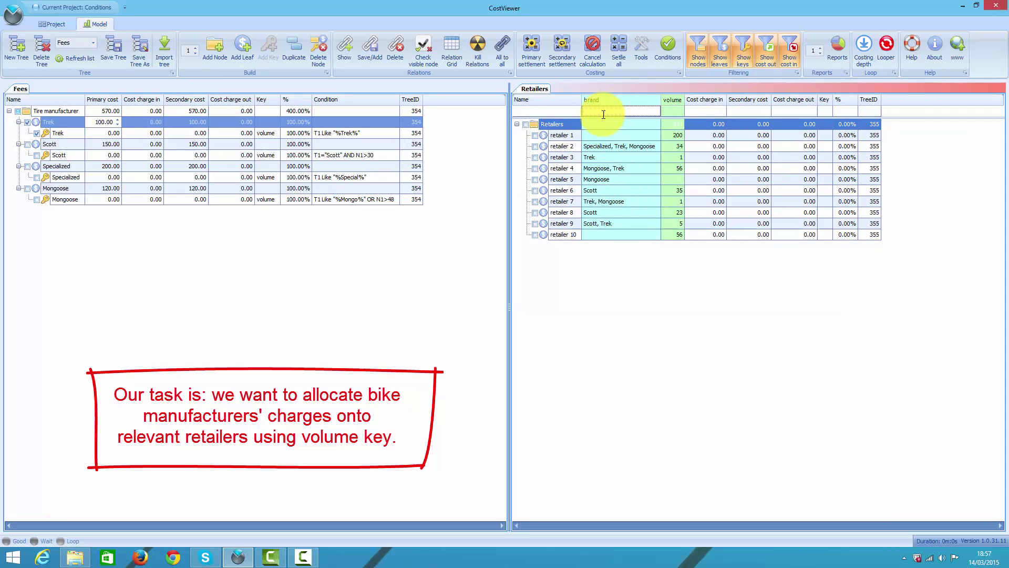
{"action": "type", "text": "Trek"}
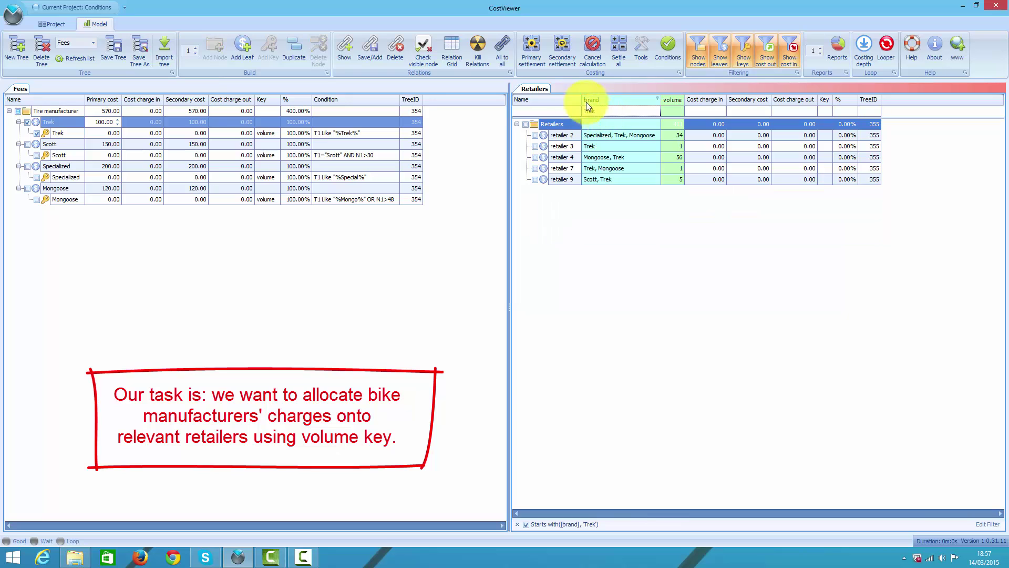
{"action": "left_click", "coordinate": [427, 55]}
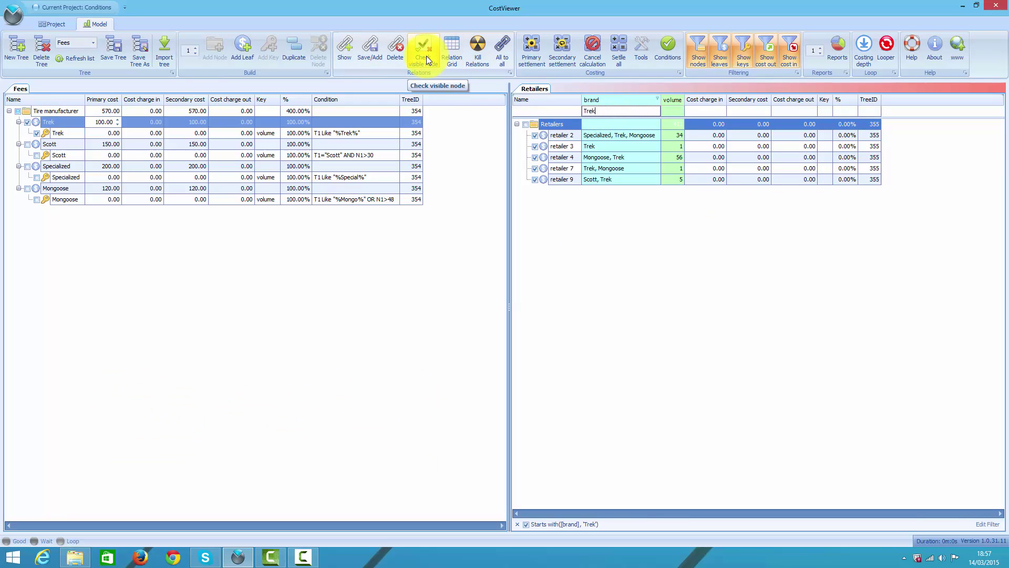
{"action": "left_click", "coordinate": [368, 55]}
- Clear and hide the brand filter, then show which retailers the Trek fee links to
{"action": "left_click", "coordinate": [610, 112]}
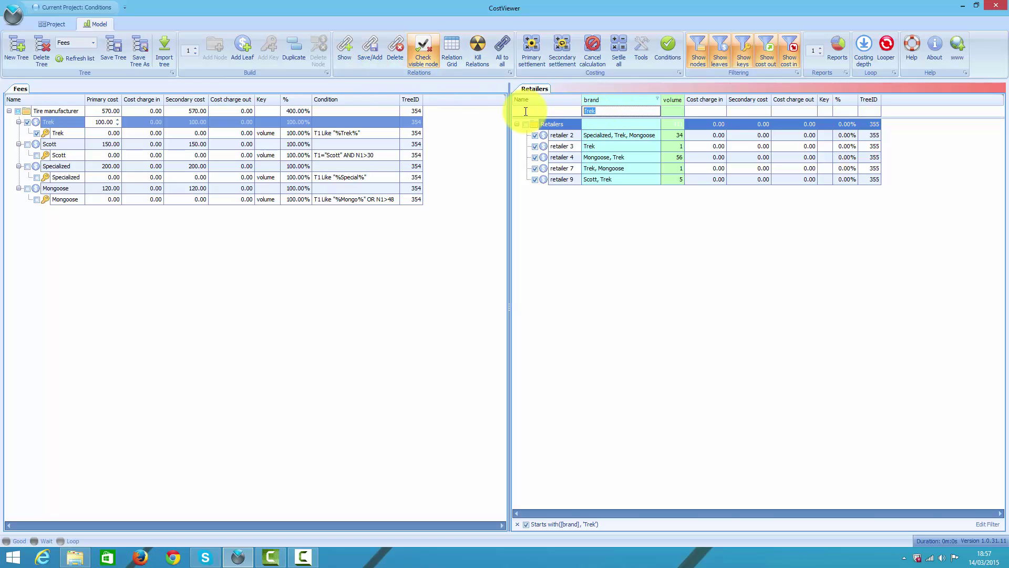
{"action": "key", "text": "BackSpace"}
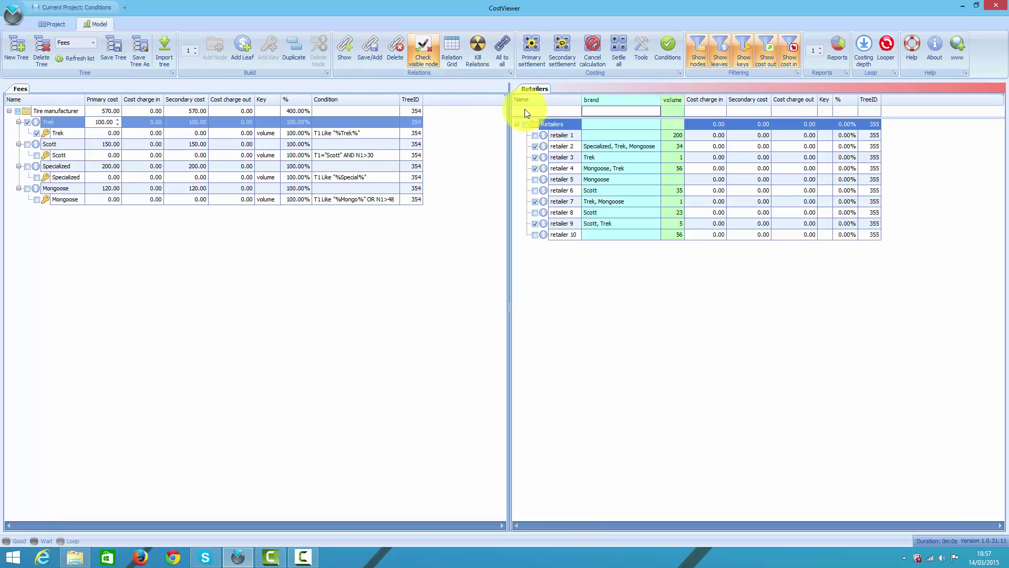
{"action": "right_click", "coordinate": [613, 99]}
{"action": "left_click", "coordinate": [631, 207]}
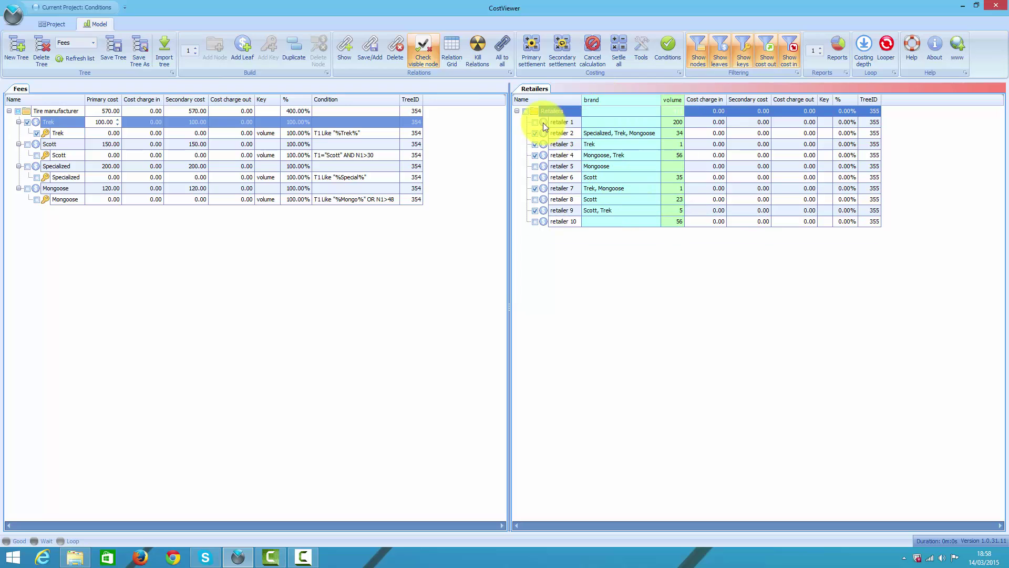
{"action": "left_click", "coordinate": [344, 57]}
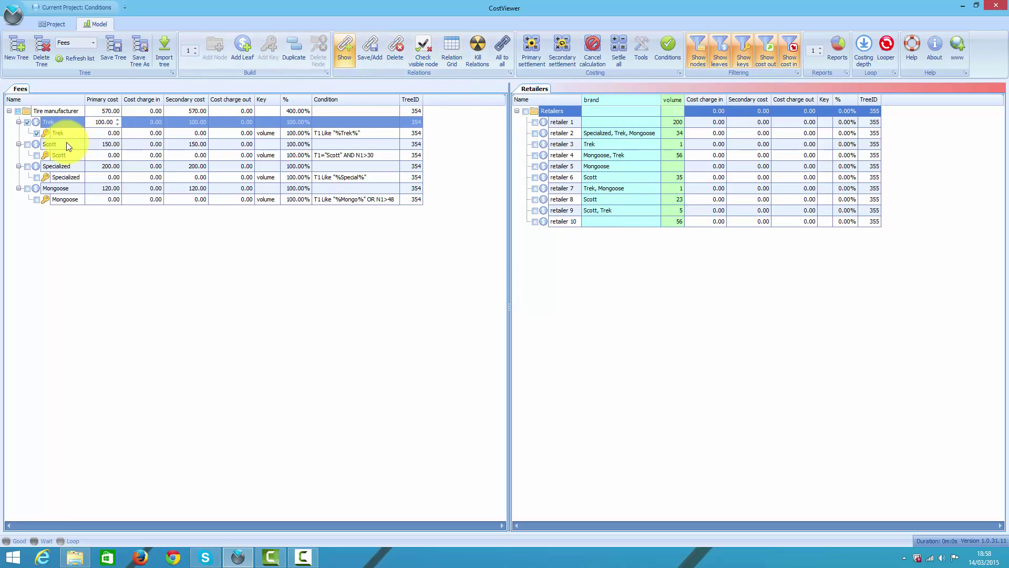
{"action": "left_click", "coordinate": [37, 134]}
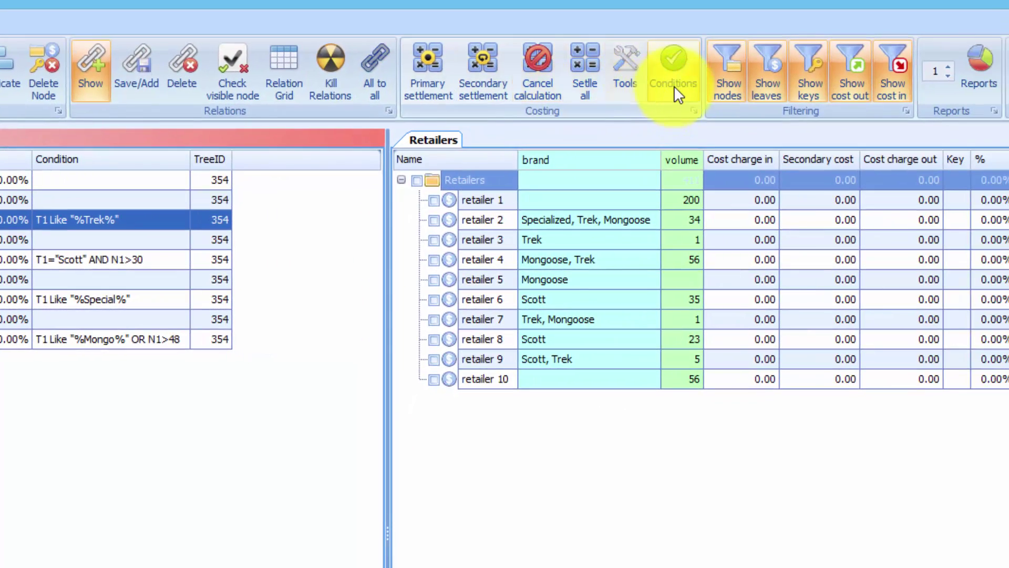
- Enable Conditions, dismiss the information note, and choose All to all
{"action": "left_click", "coordinate": [676, 89]}
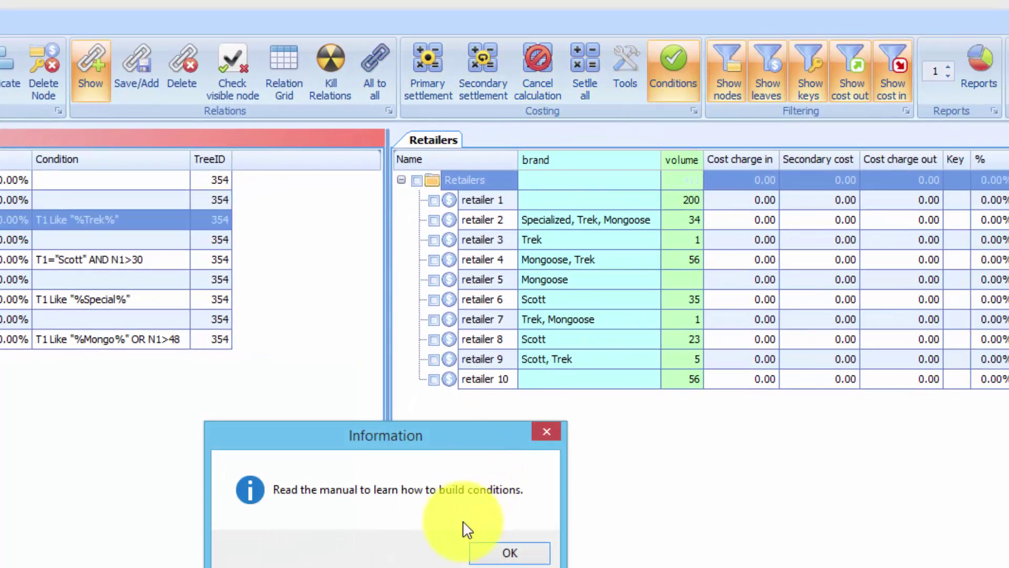
{"action": "left_click", "coordinate": [494, 549]}
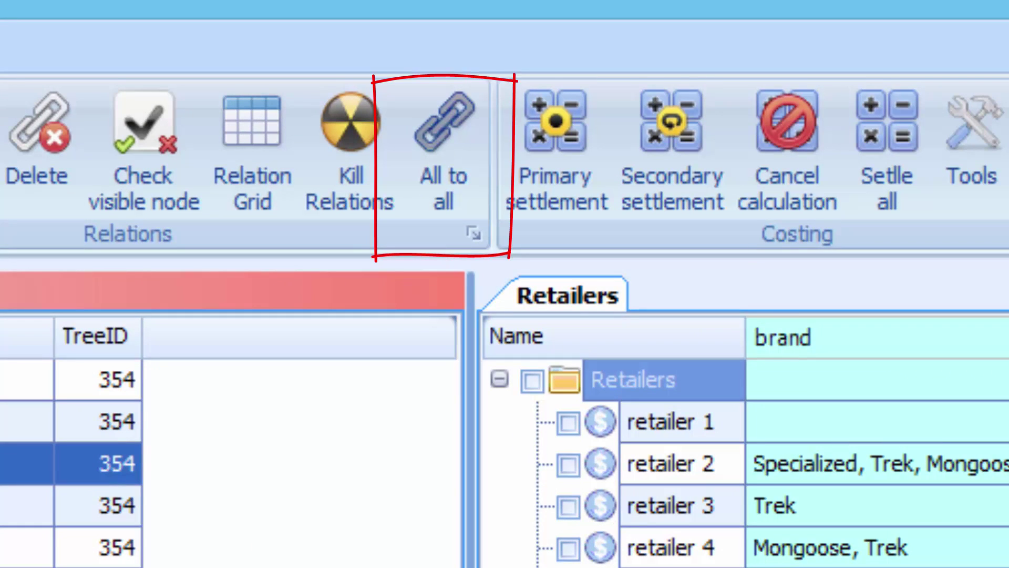
{"action": "left_click", "coordinate": [434, 192]}
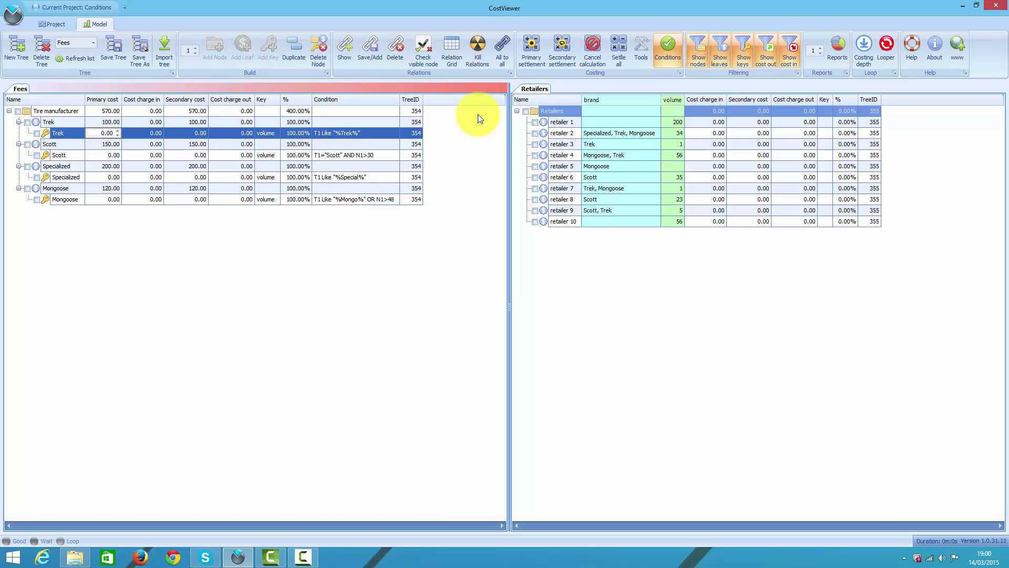
- Tick the Tire manufacturer fee tree and the Retailers root to select all fees and retailers
{"action": "left_click", "coordinate": [19, 111]}
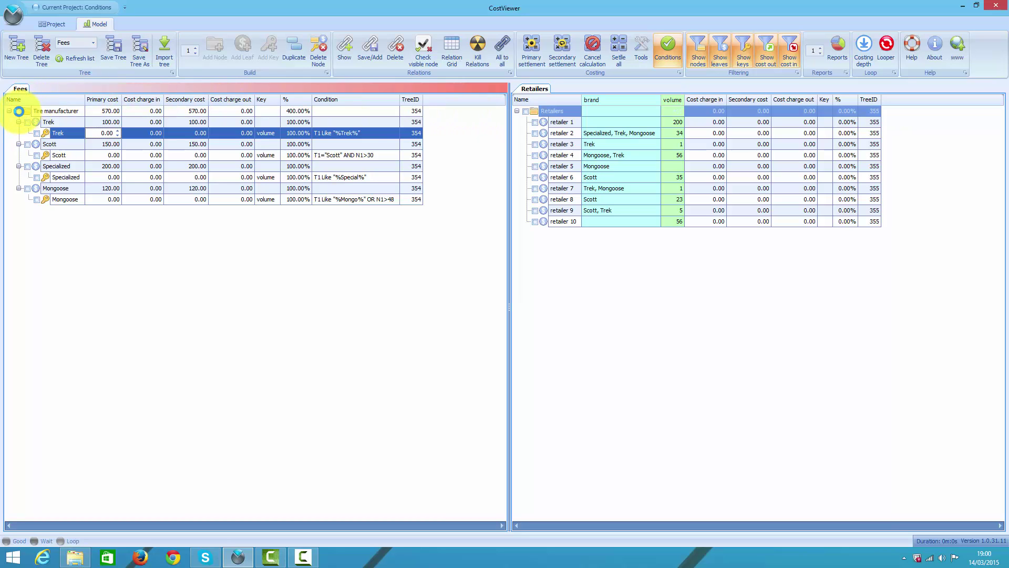
{"action": "left_click", "coordinate": [526, 111]}
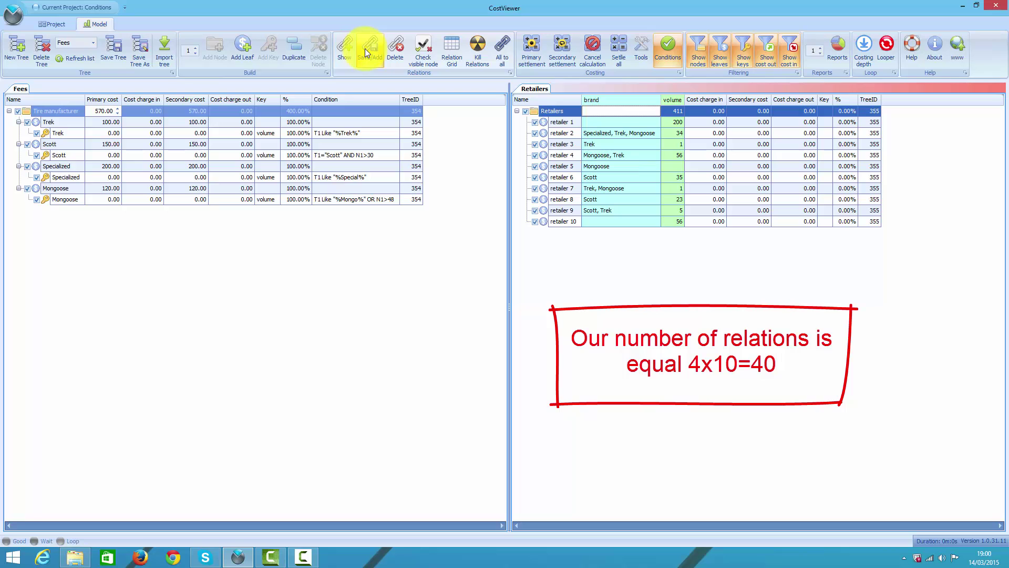
- Export the relation grid to 'my relations.xlsx' and open it in Excel
{"action": "left_click", "coordinate": [447, 46]}
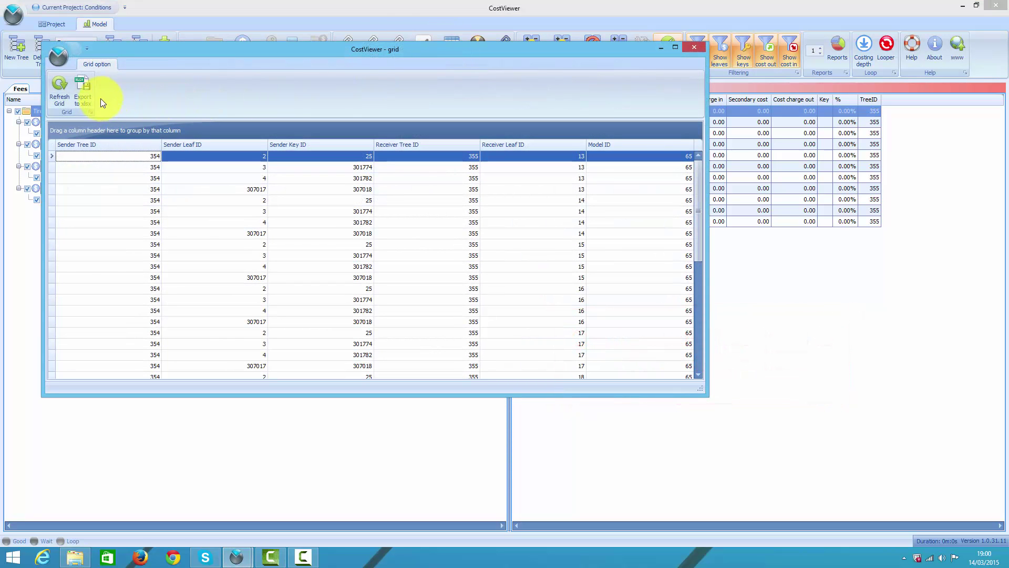
{"action": "left_click", "coordinate": [83, 90]}
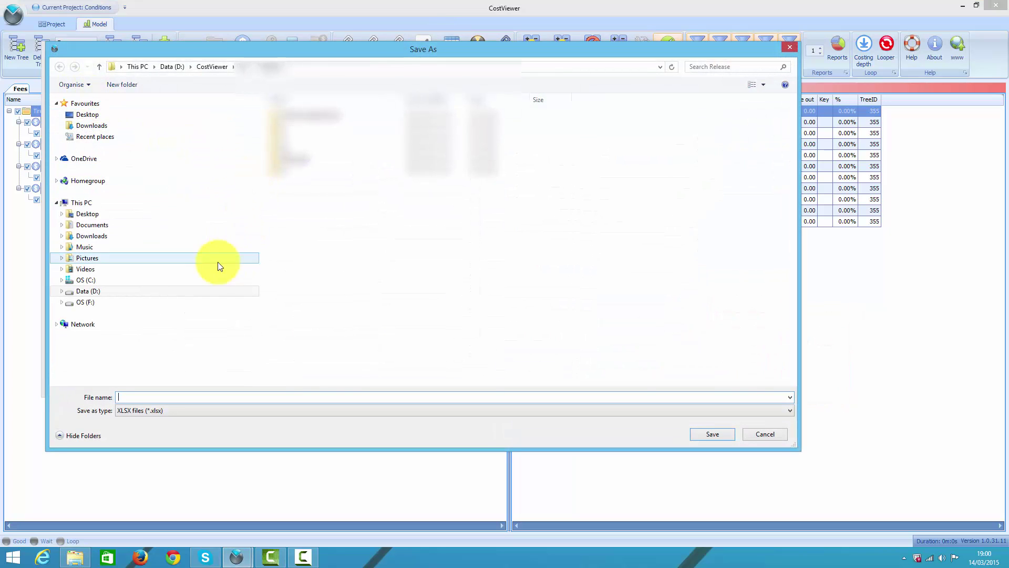
{"action": "type", "text": "my relations"}
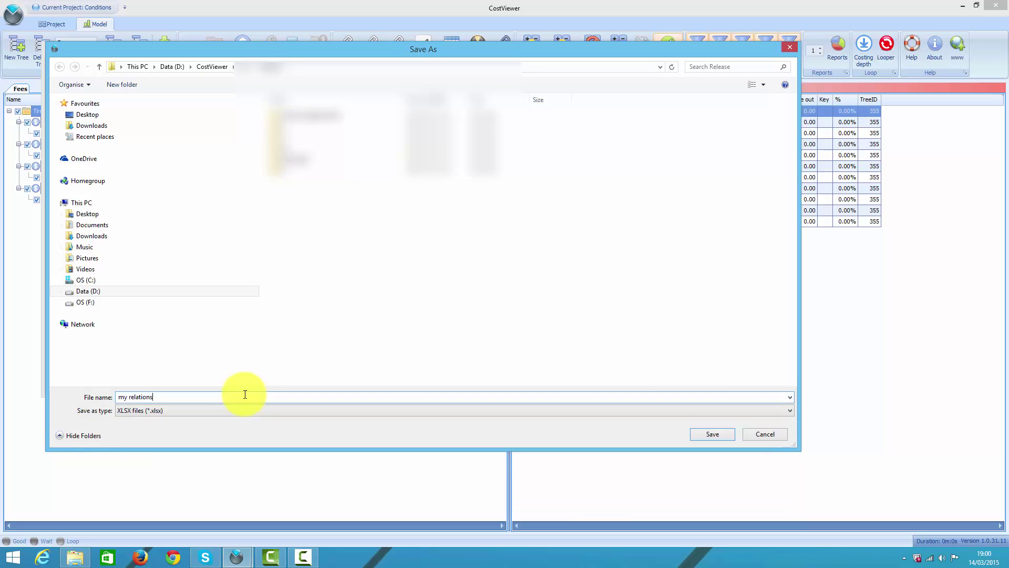
{"action": "key", "text": "Return"}
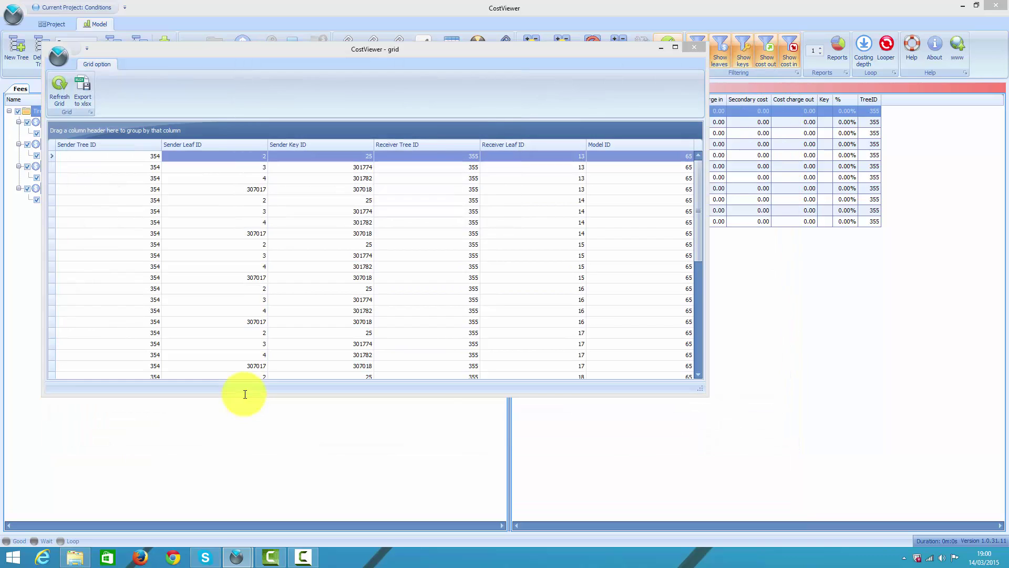
{"action": "left_click", "coordinate": [507, 316]}
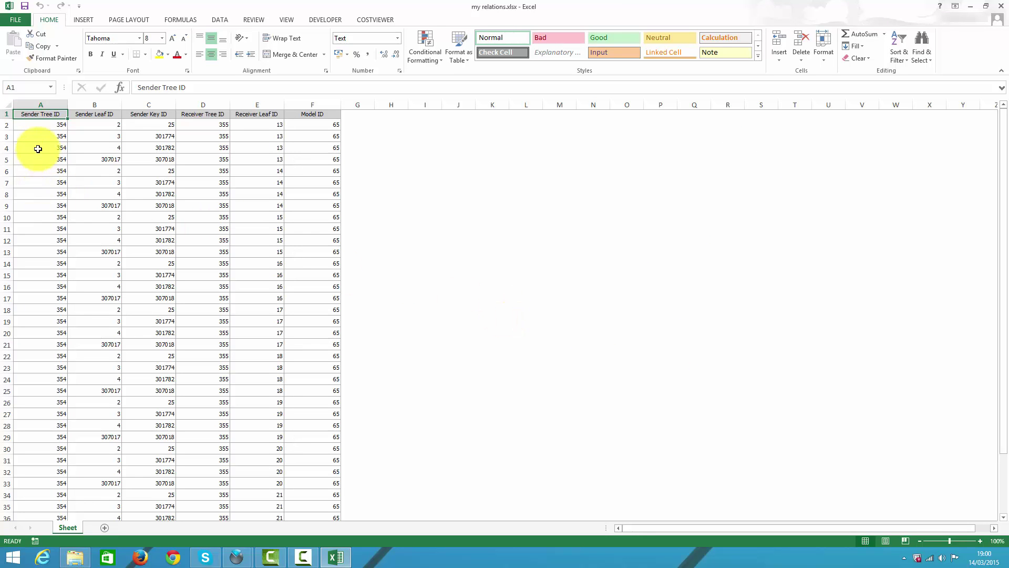
- Select cells A2 to A41 of the Sender Tree ID column to confirm 40 relations
{"action": "left_click", "coordinate": [42, 129]}
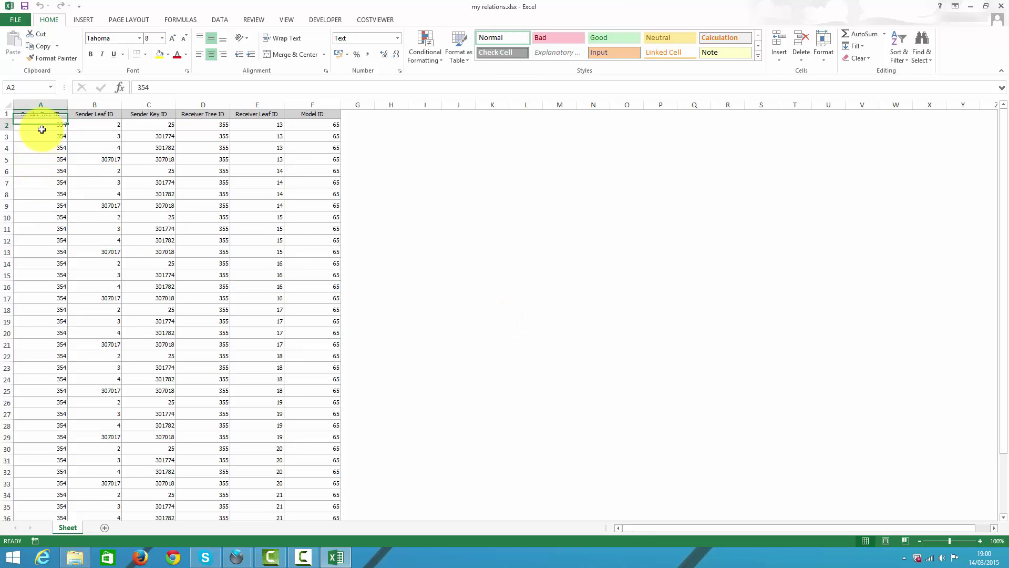
{"action": "left_click_drag", "start_coordinate": [42, 129], "coordinate": [41, 512]}
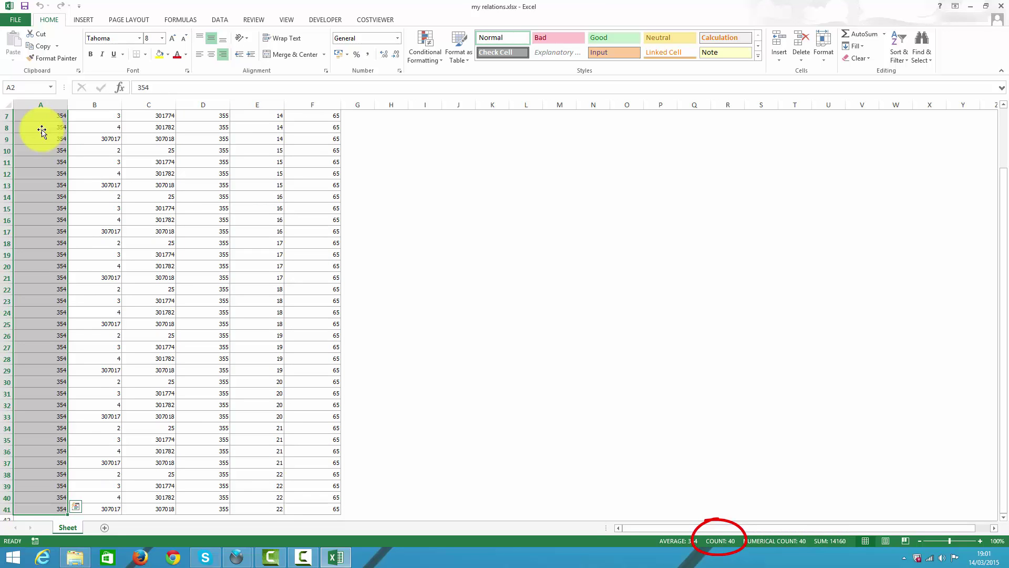
- Close Excel and the relation grid window to return to the CostViewer trees
{"action": "key", "text": "alt+F4"}
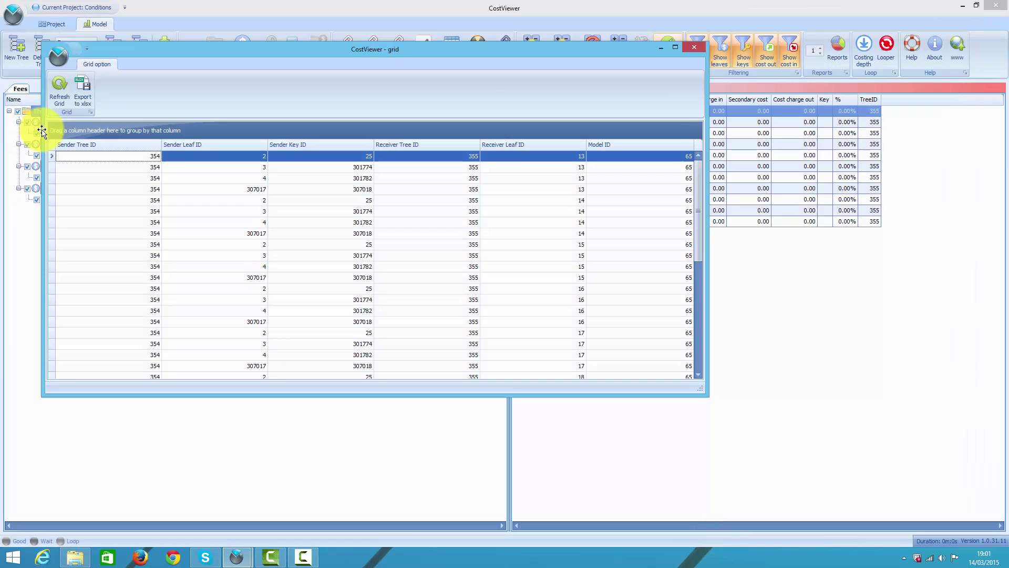
{"action": "left_click", "coordinate": [692, 49]}
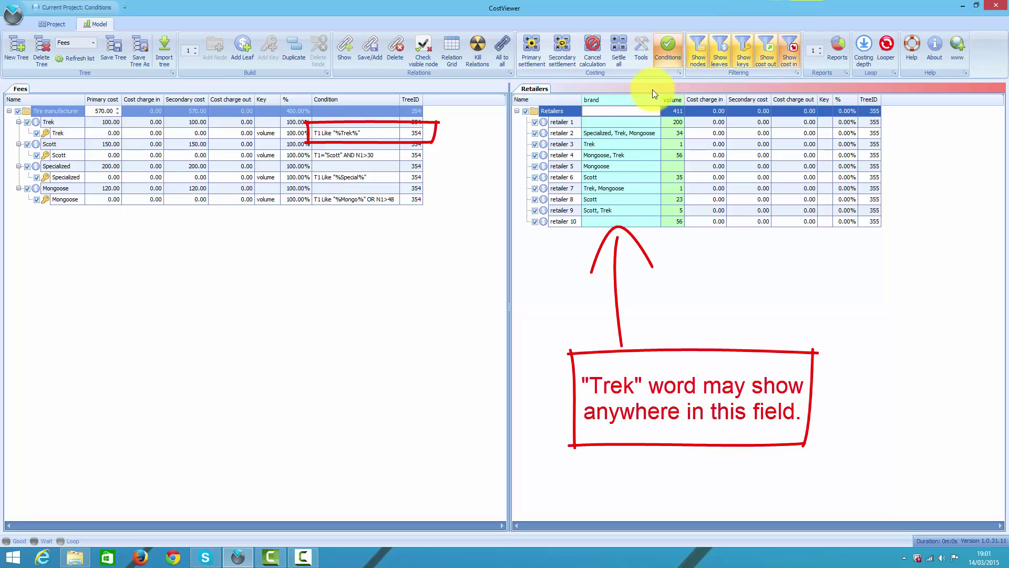
{"action": "mouse_move", "coordinate": [626, 105]}
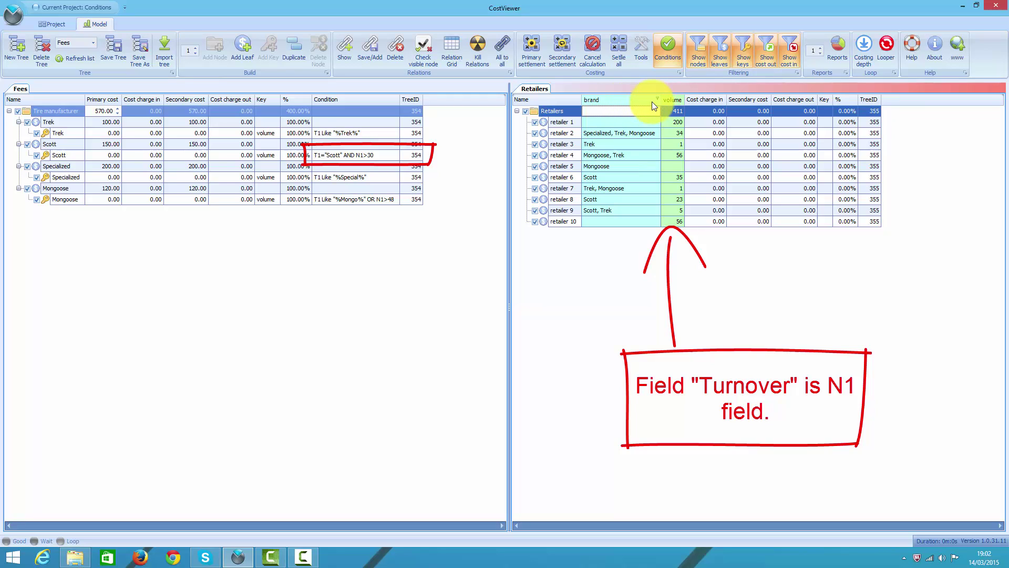
{"action": "mouse_move", "coordinate": [669, 103]}
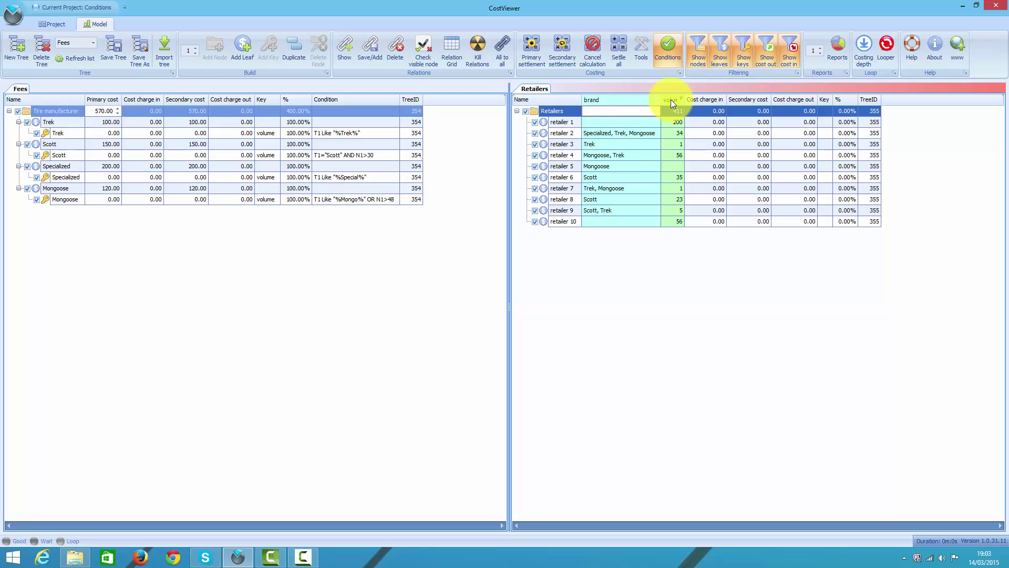
- Run Primary settlement, fully expand the Fees and Retailers trees, and best-fit the Name column
{"action": "left_click", "coordinate": [531, 53]}
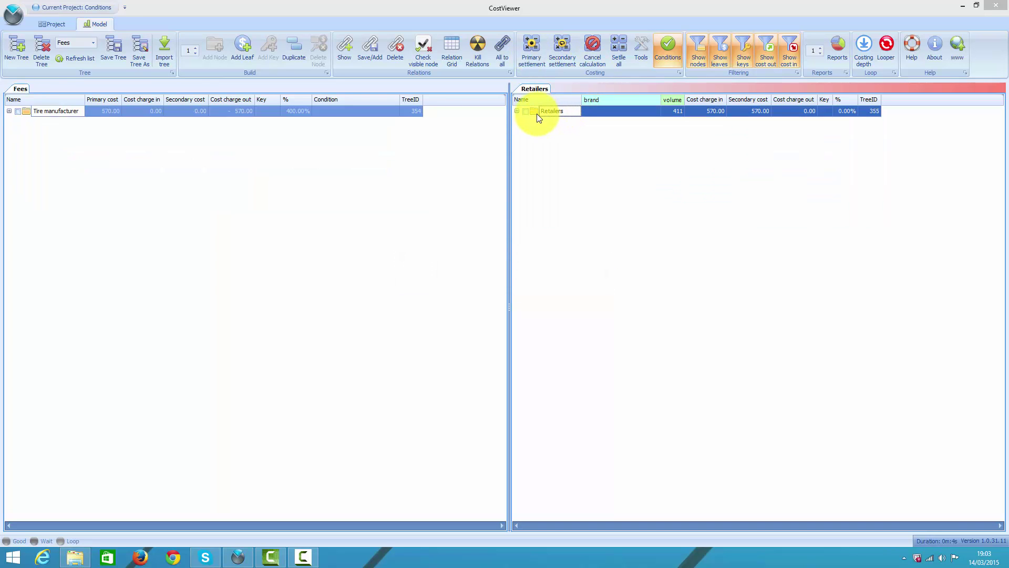
{"action": "left_click", "coordinate": [537, 113]}
{"action": "left_click", "coordinate": [516, 111]}
{"action": "left_click", "coordinate": [27, 112]}
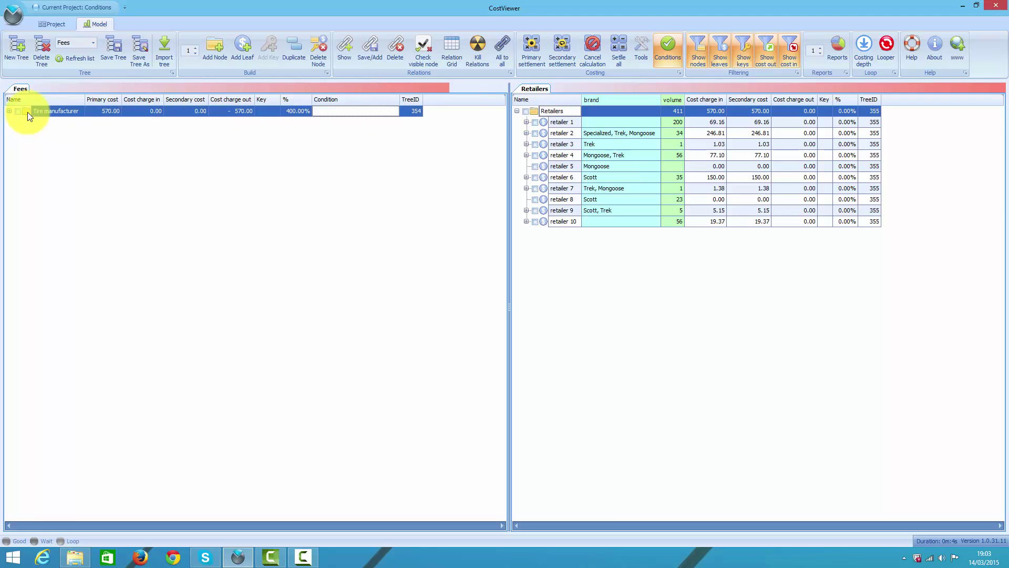
{"action": "double_click", "coordinate": [27, 112]}
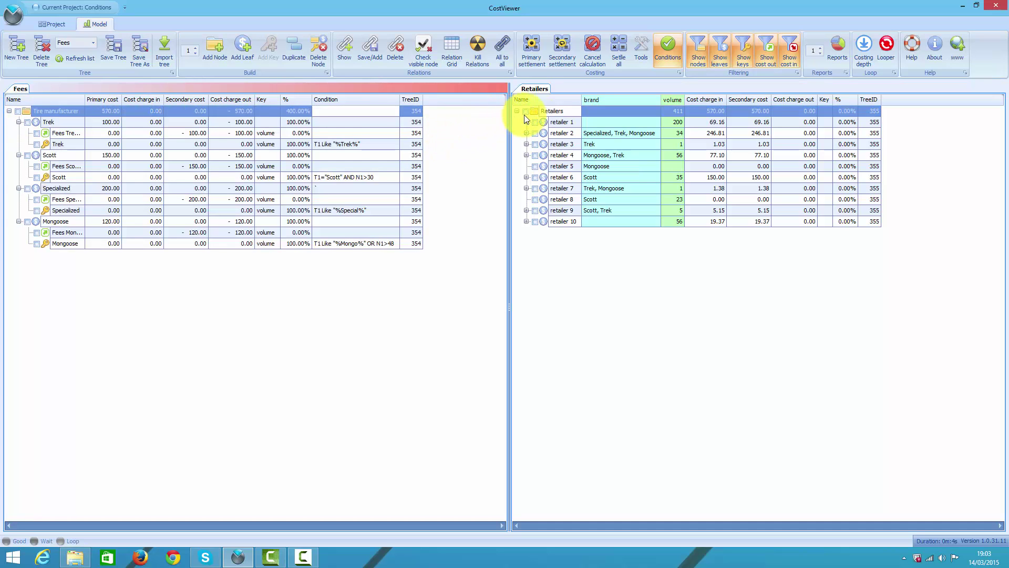
{"action": "left_click", "coordinate": [537, 113]}
{"action": "double_click", "coordinate": [538, 112]}
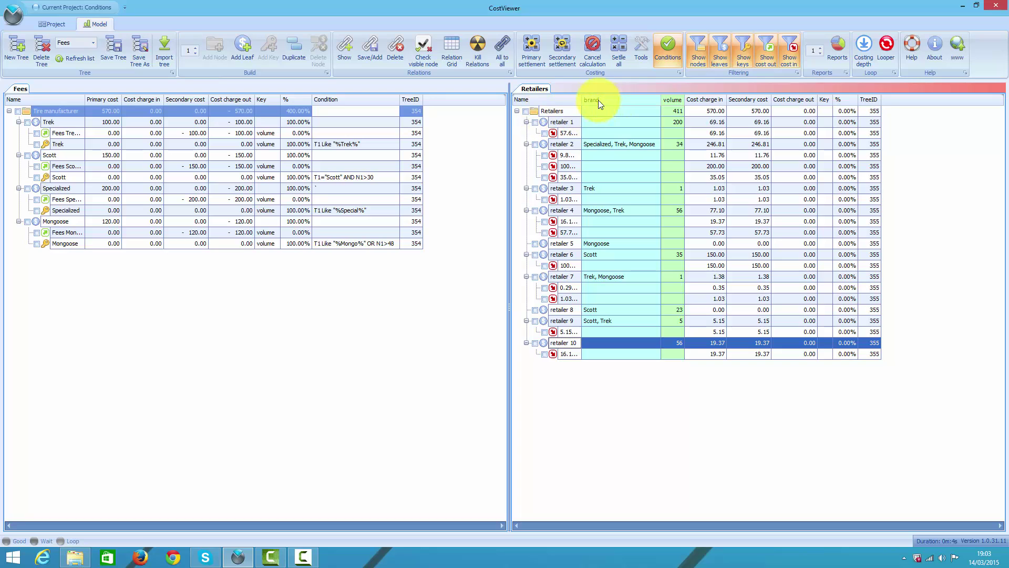
{"action": "double_click", "coordinate": [581, 100]}
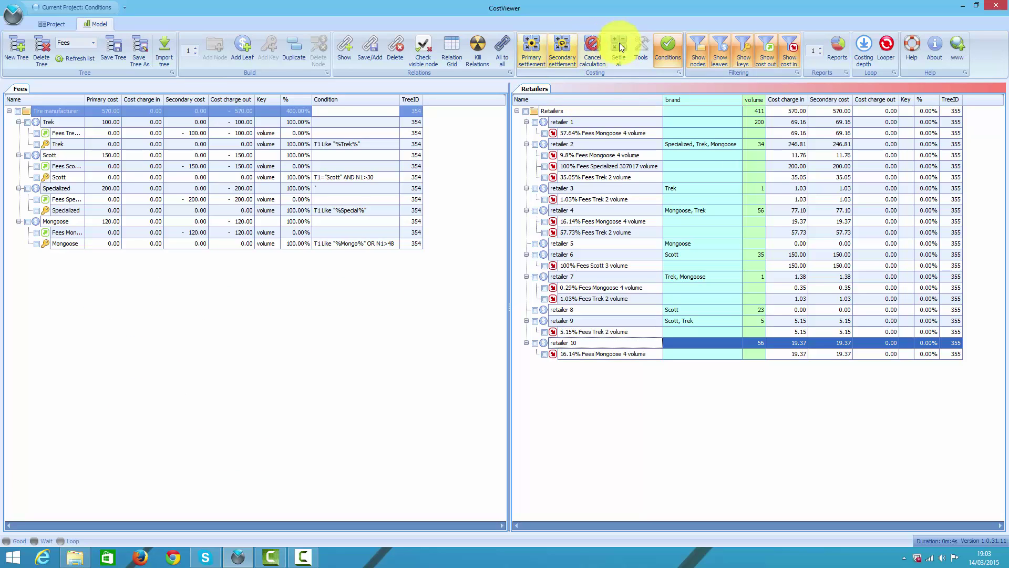
- Recalculate without conditions, review each retailer's fee shares including retailer 5, then re-enable Conditions
{"action": "left_click", "coordinate": [531, 49]}
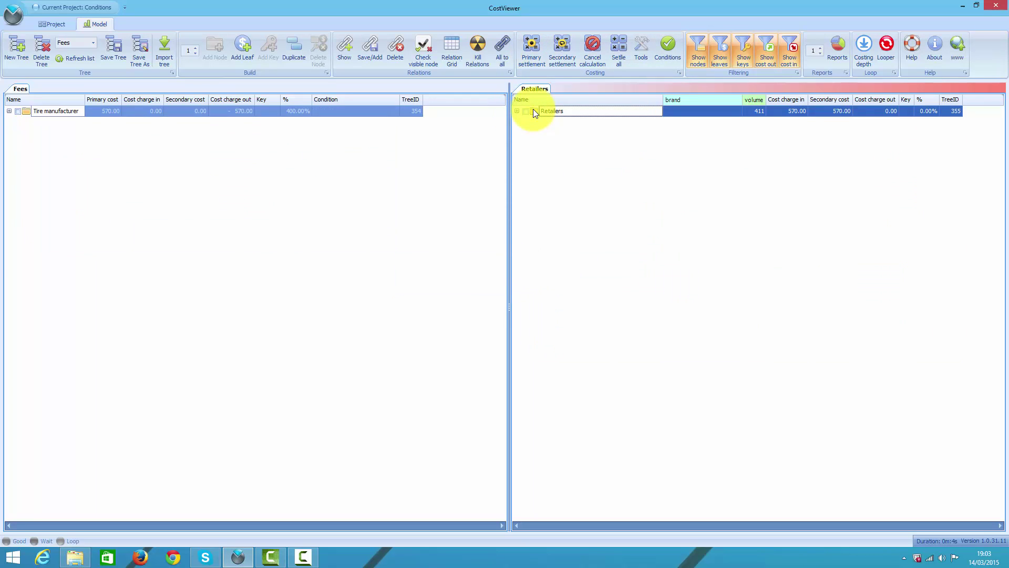
{"action": "double_click", "coordinate": [533, 112]}
{"action": "left_click", "coordinate": [677, 156]}
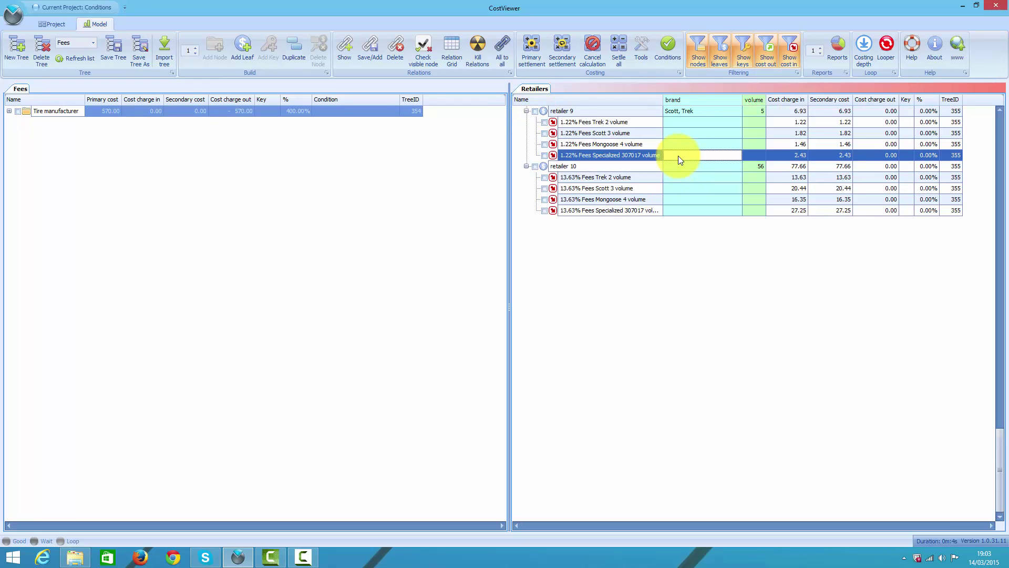
{"action": "key", "text": "ctrl+Home"}
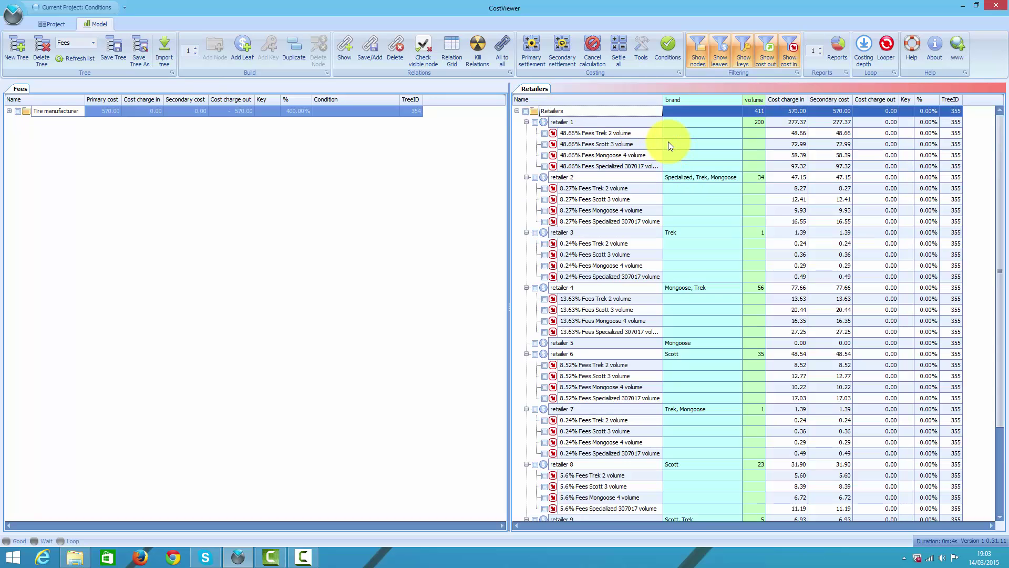
{"action": "scroll", "coordinate": [651, 264], "scroll_direction": "down", "scroll_amount": 3}
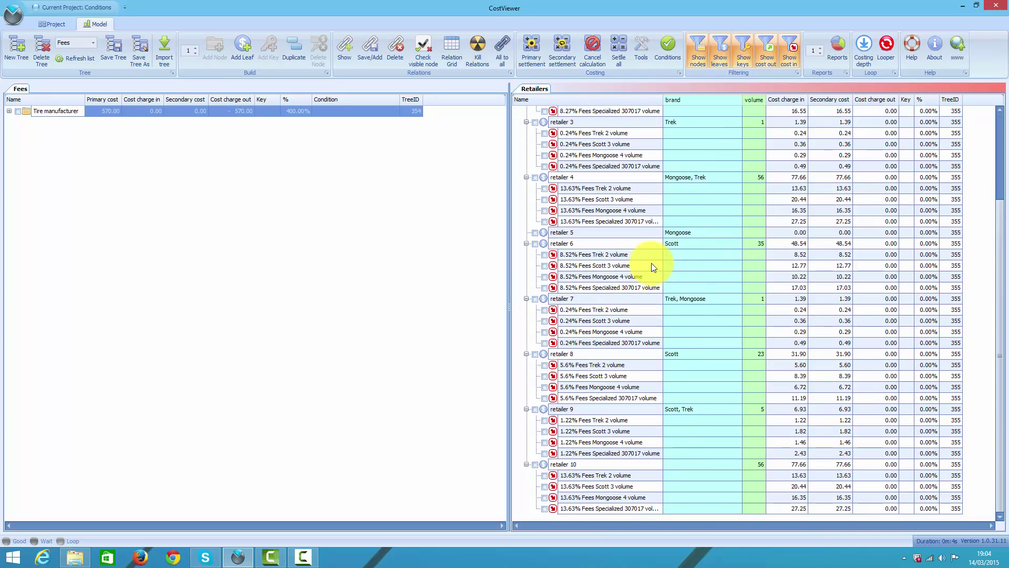
{"action": "left_click", "coordinate": [568, 235]}
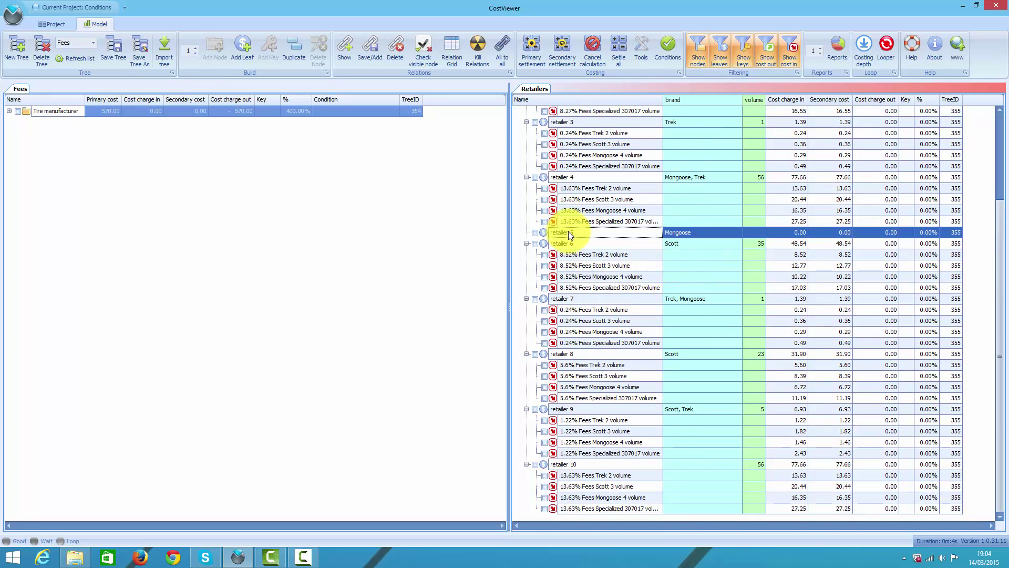
{"action": "left_click", "coordinate": [667, 56]}
- Dismiss the information note, rerun Primary settlement with conditions, and expand the Retailers tree
{"action": "left_click", "coordinate": [579, 317]}
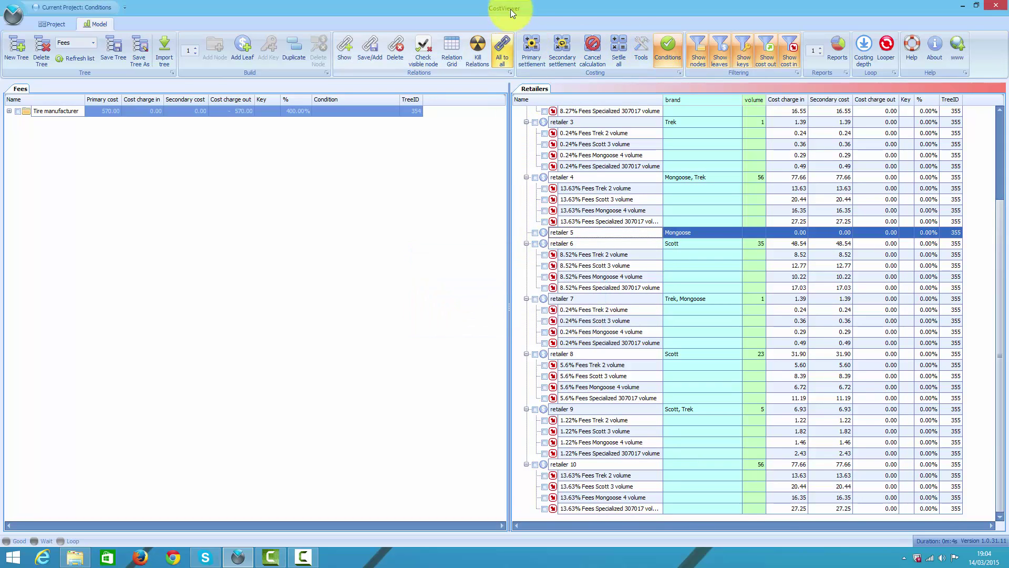
{"action": "left_click", "coordinate": [529, 49]}
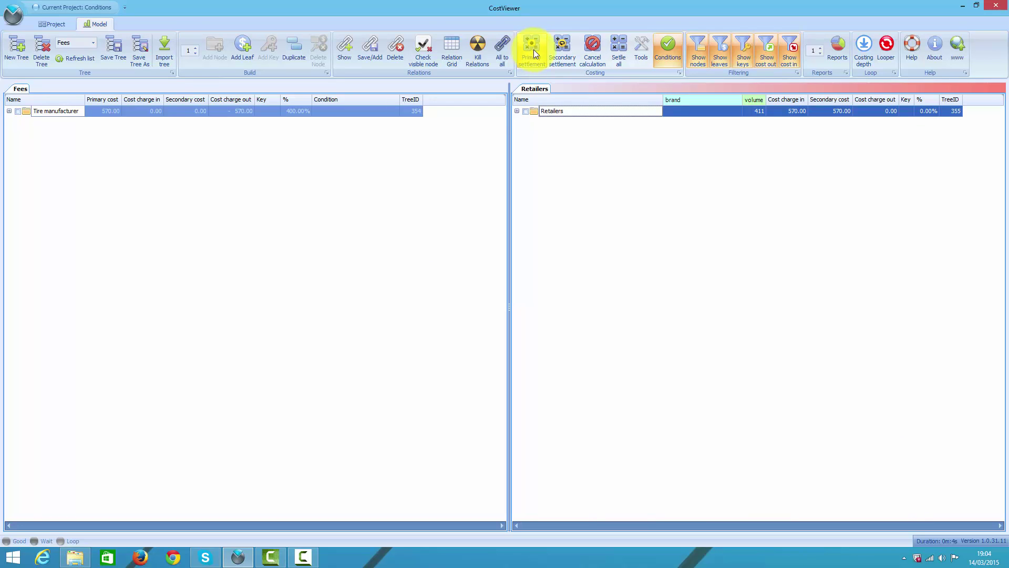
{"action": "double_click", "coordinate": [533, 109]}
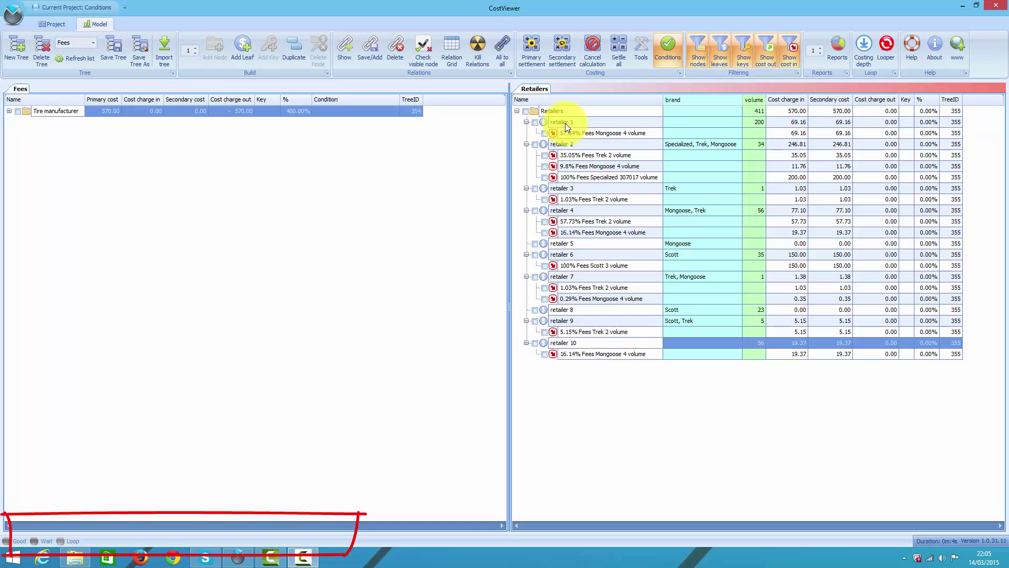
- Turn on Show totals and add an auto filter row to the Retailers Name column
{"action": "right_click", "coordinate": [566, 123]}
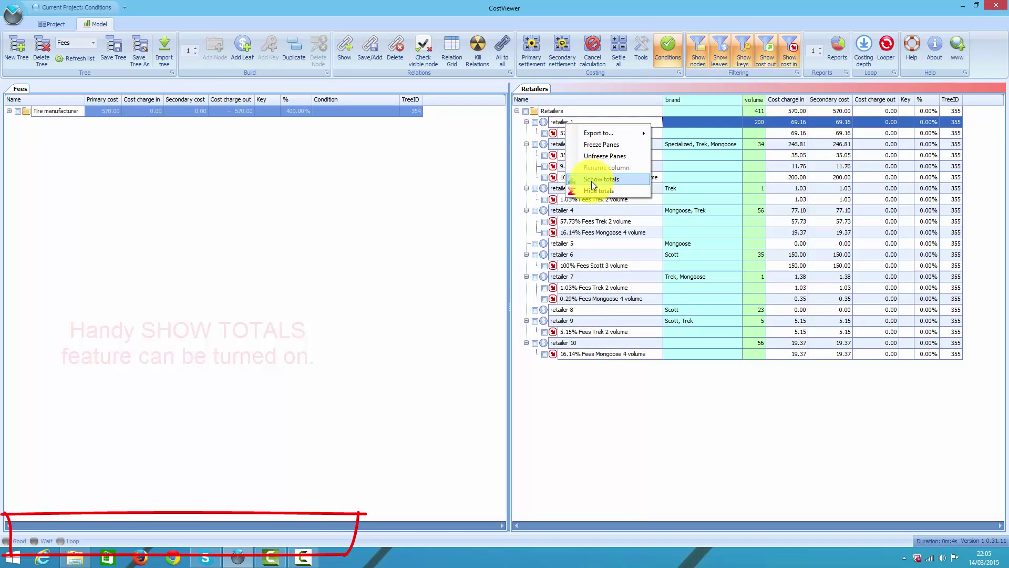
{"action": "left_click", "coordinate": [591, 179]}
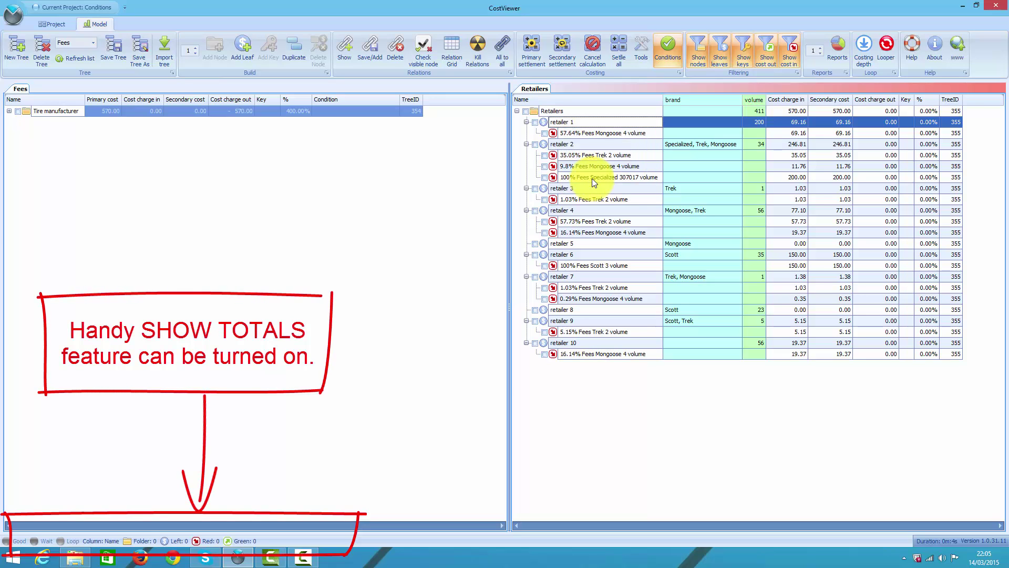
{"action": "right_click", "coordinate": [575, 98]}
{"action": "left_click", "coordinate": [612, 207]}
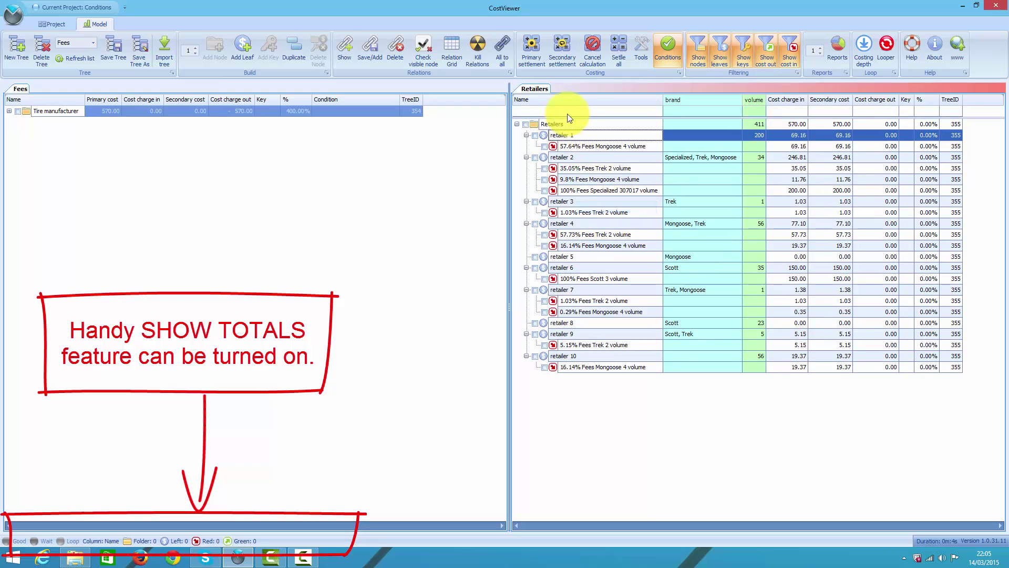
- Filter names to 'Mon', check the visible Mongoose fee rows, and total their charges (120.00)
{"action": "left_click", "coordinate": [577, 112]}
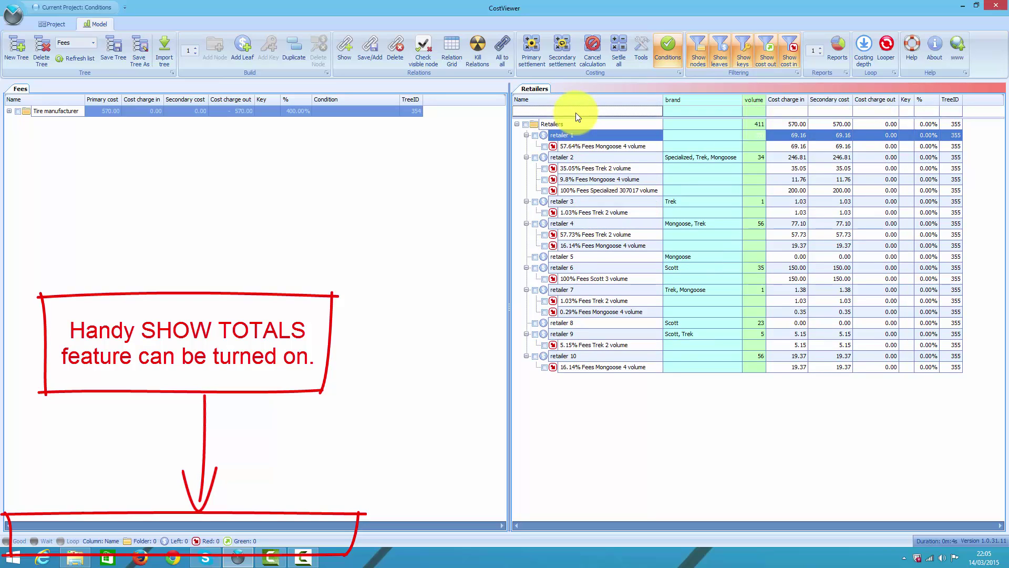
{"action": "type", "text": "Moon"}
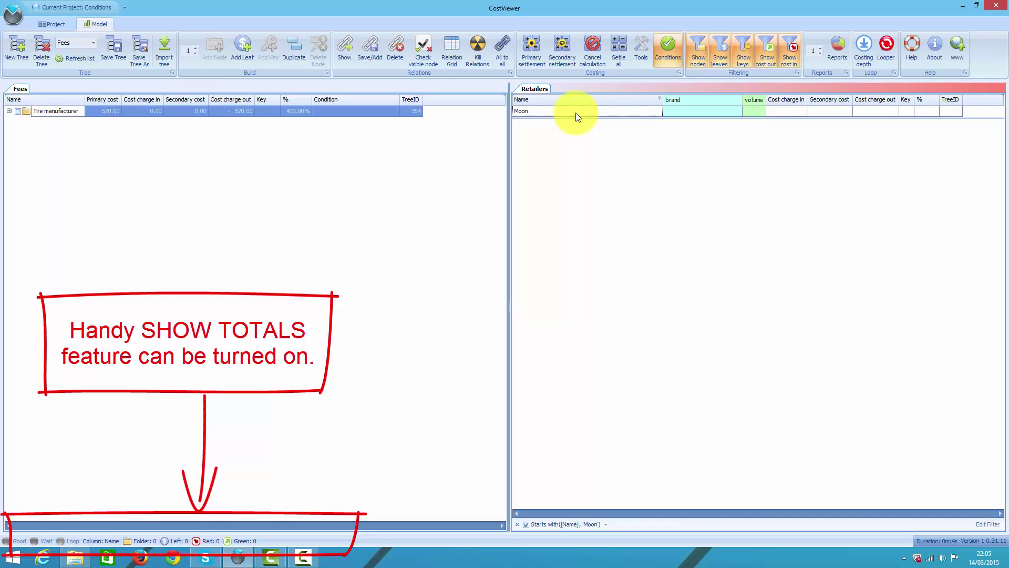
{"action": "key", "text": "BackSpace"}
{"action": "key", "text": "BackSpace"}
{"action": "type", "text": "n"}
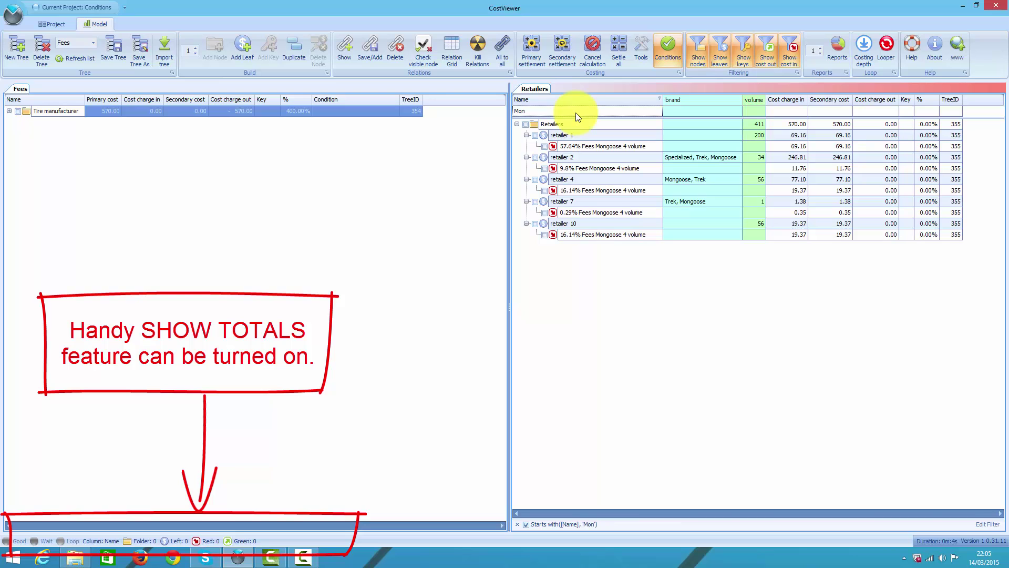
{"action": "left_click", "coordinate": [422, 47]}
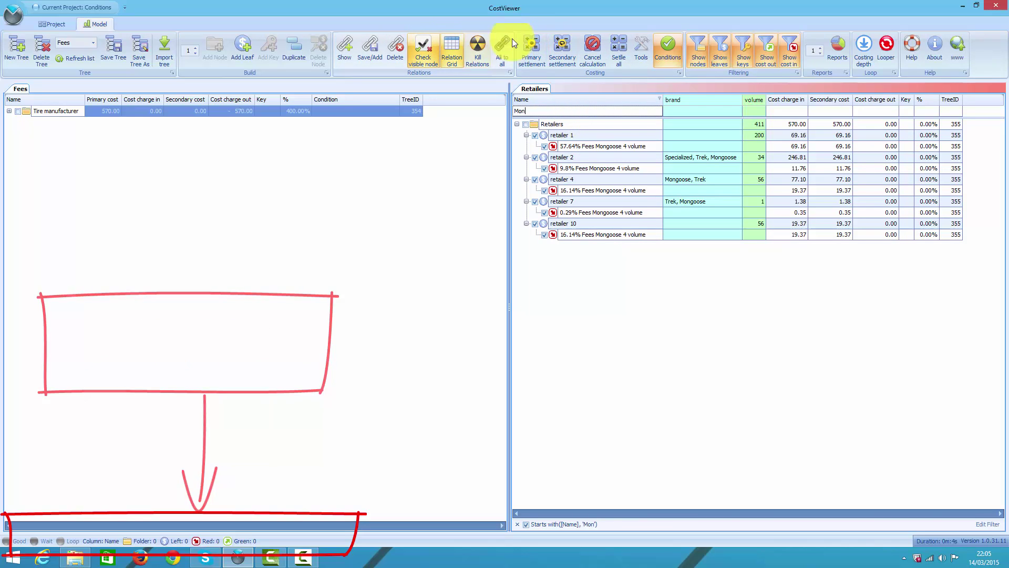
{"action": "left_click", "coordinate": [784, 146]}
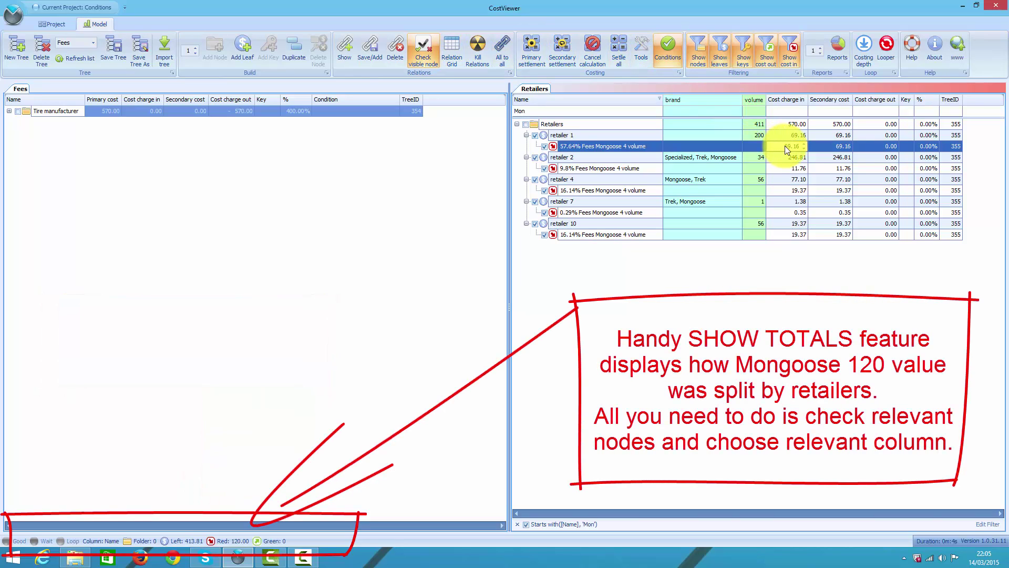